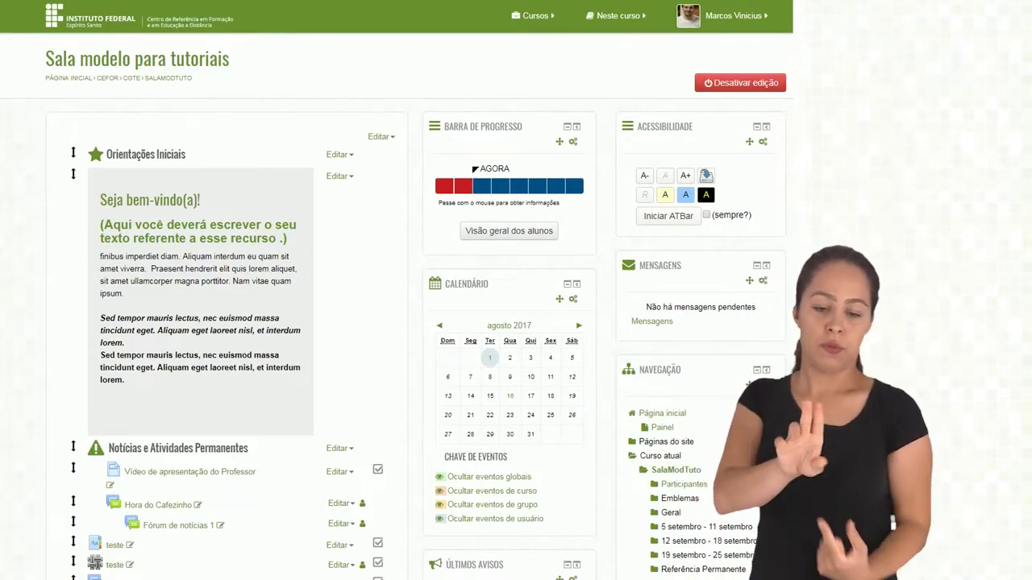
Add a new Escolha activity to the Semana 1 section of the course.
{"action": "scroll", "coordinate": [397, 308], "scroll_direction": "down", "scroll_amount": 6}
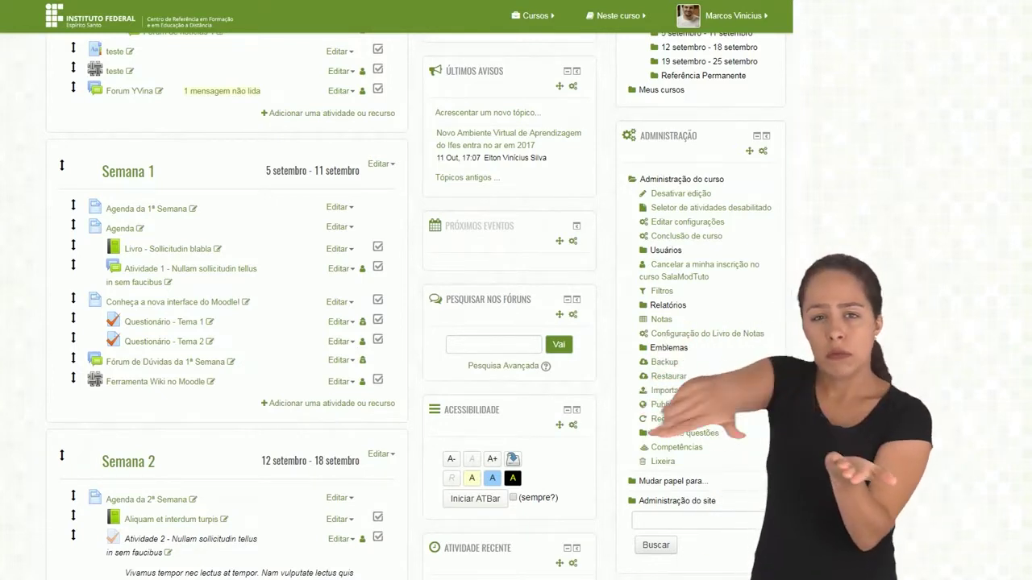
{"action": "left_click", "coordinate": [331, 405]}
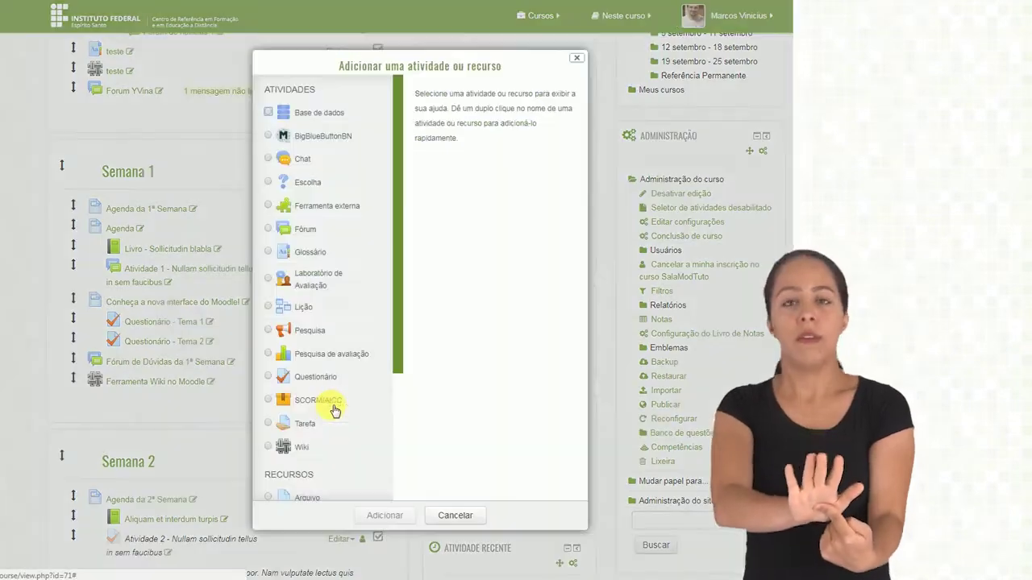
{"action": "left_click_drag", "start_coordinate": [396, 272], "coordinate": [403, 233]}
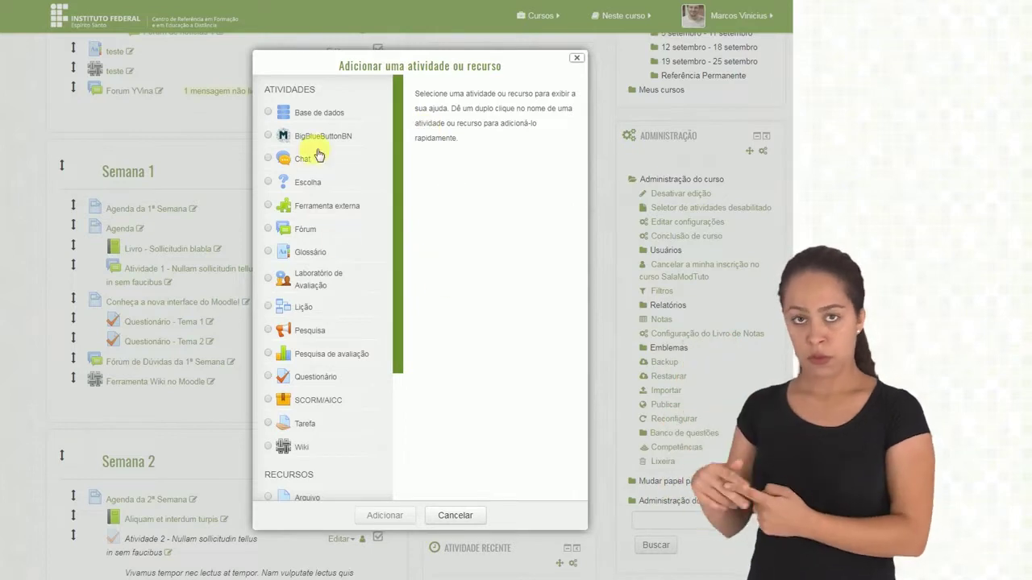
{"action": "left_click", "coordinate": [305, 182]}
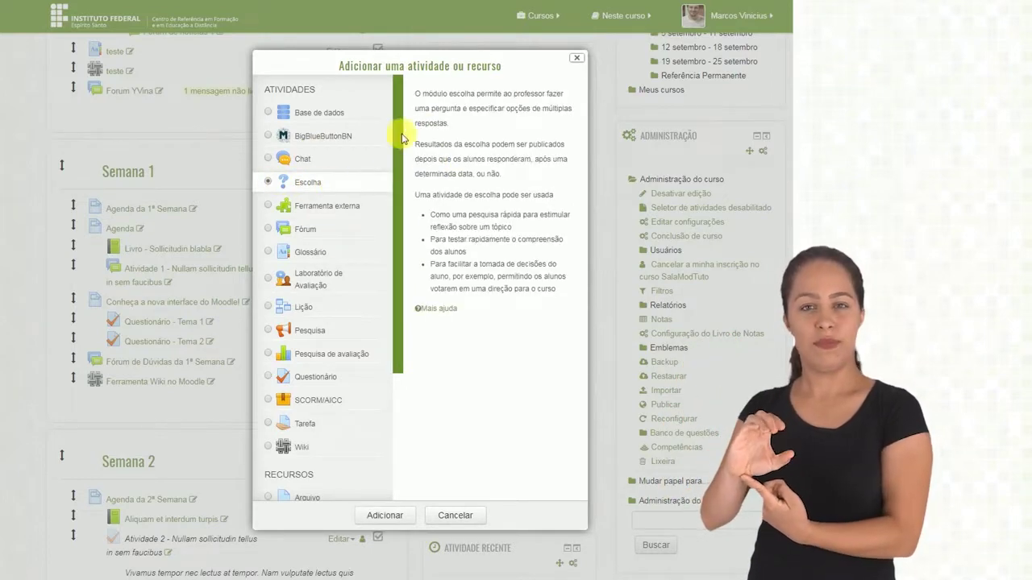
{"action": "left_click", "coordinate": [385, 516]}
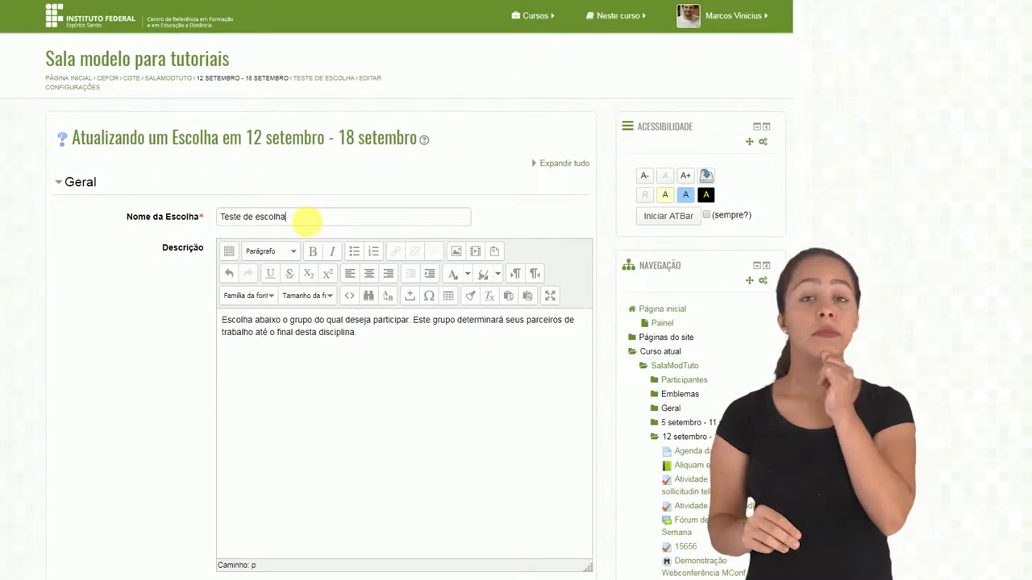
Extend the activity name to "Teste de escolha - Escolha o que quiser".
{"action": "left_click", "coordinate": [306, 220]}
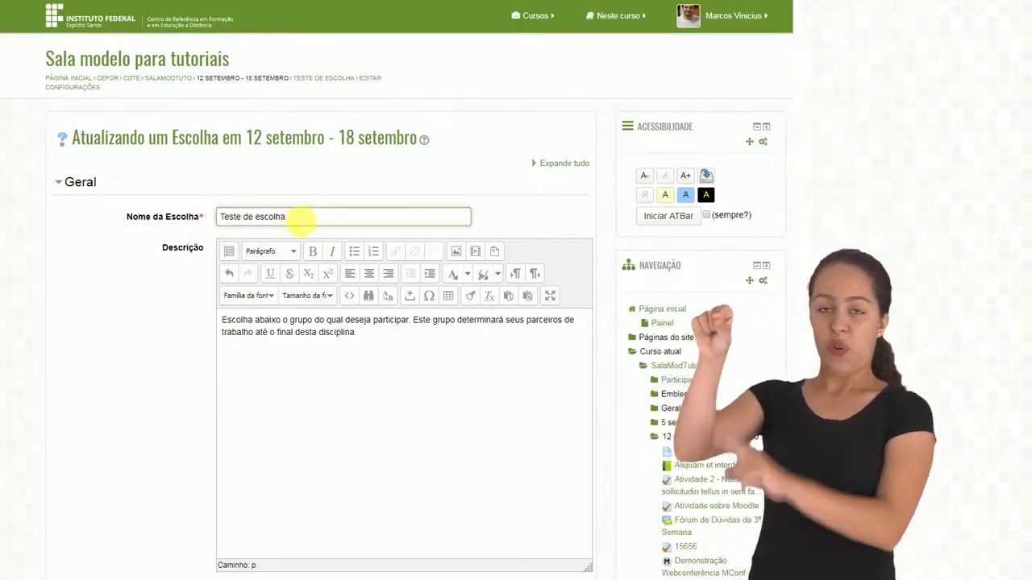
{"action": "triple_click", "coordinate": [287, 218]}
{"action": "left_click", "coordinate": [290, 216]}
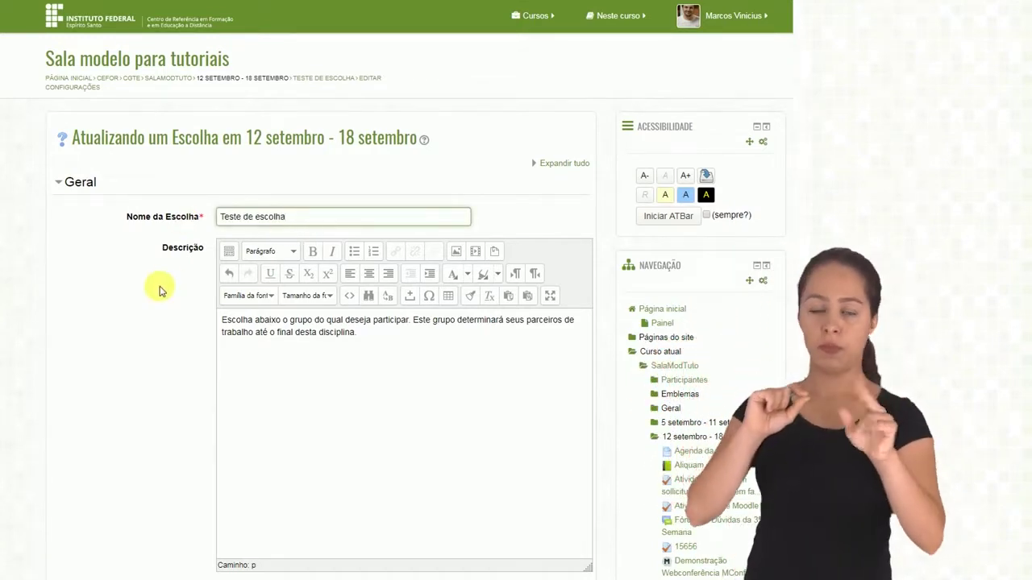
{"action": "type", "text": "- Escolha o que quiser"}
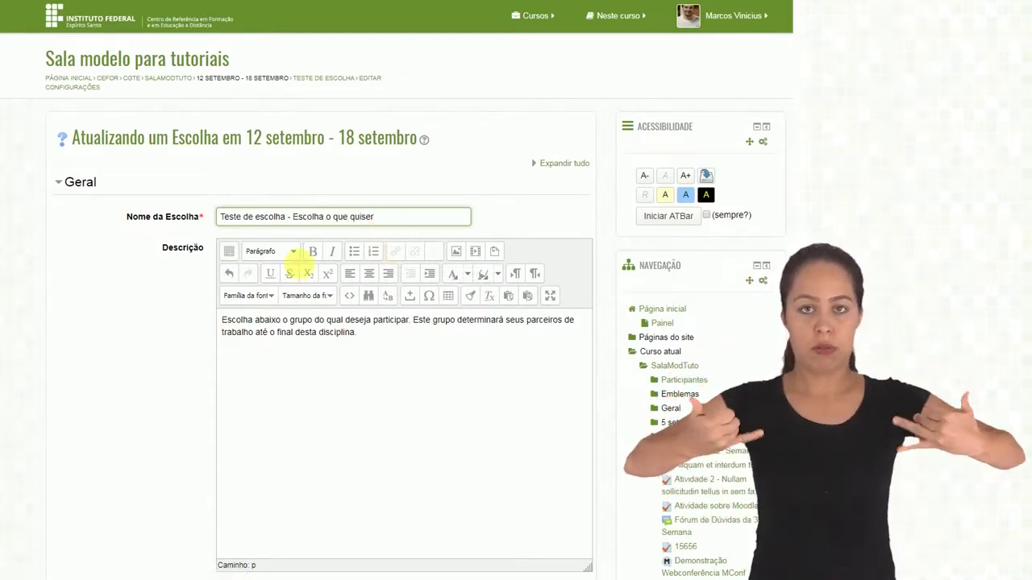
Set the display mode for the options to Disposição Vertical.
{"action": "scroll", "coordinate": [157, 336], "scroll_direction": "down", "scroll_amount": 2}
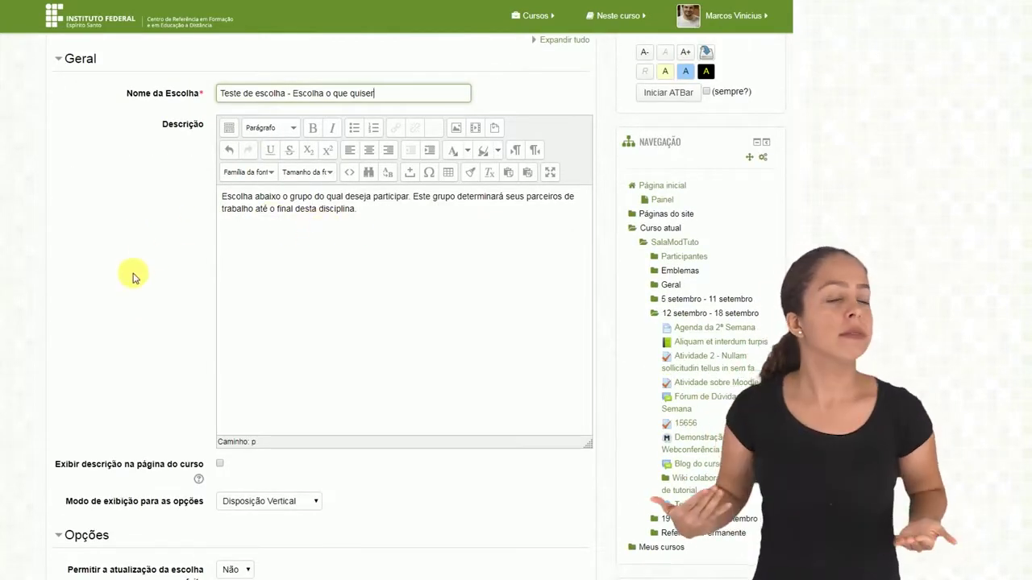
{"action": "scroll", "coordinate": [133, 278], "scroll_direction": "down", "scroll_amount": 3}
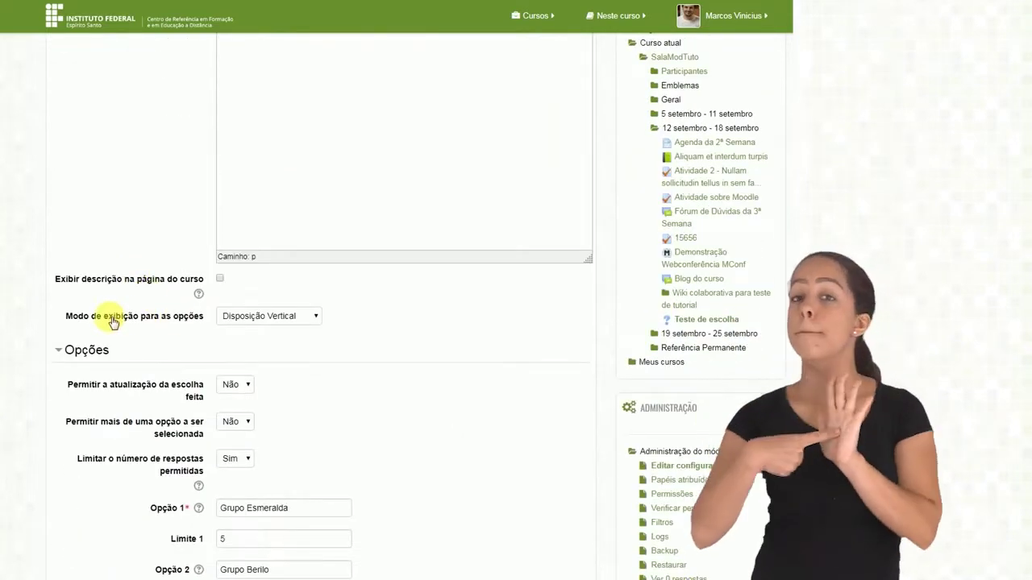
{"action": "left_click", "coordinate": [250, 317]}
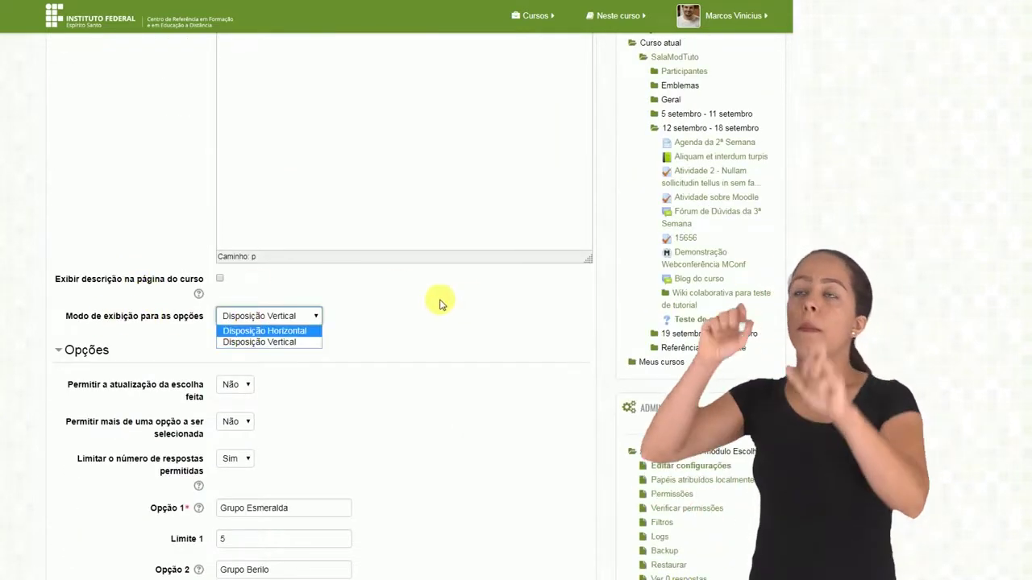
{"action": "left_click", "coordinate": [265, 343]}
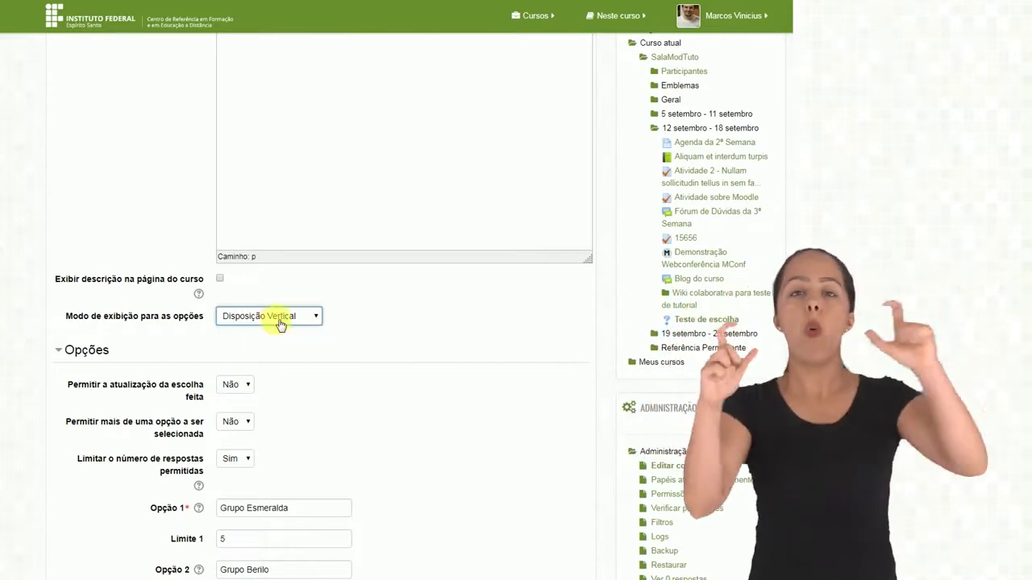
Examine the available settings for updating a submitted choice and for selecting more than one option.
{"action": "scroll", "coordinate": [327, 364], "scroll_direction": "down", "scroll_amount": 3}
{"action": "left_click", "coordinate": [357, 258]}
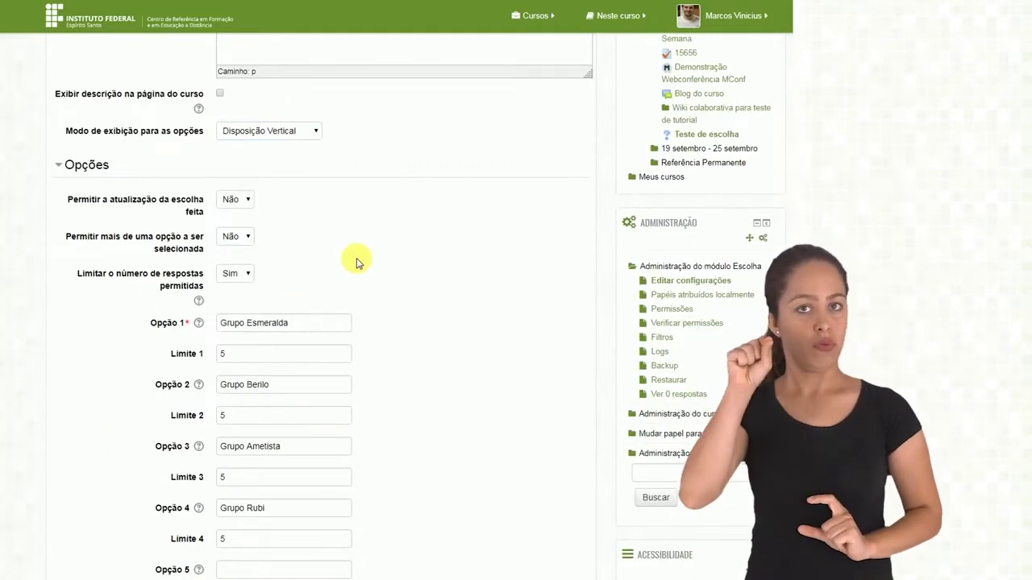
{"action": "left_click", "coordinate": [245, 202]}
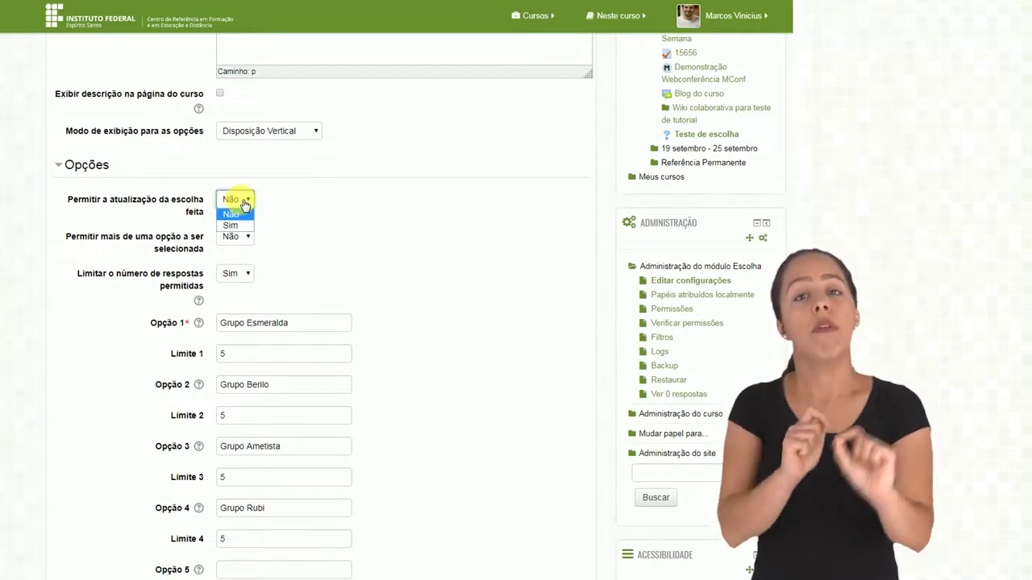
{"action": "left_click", "coordinate": [302, 213]}
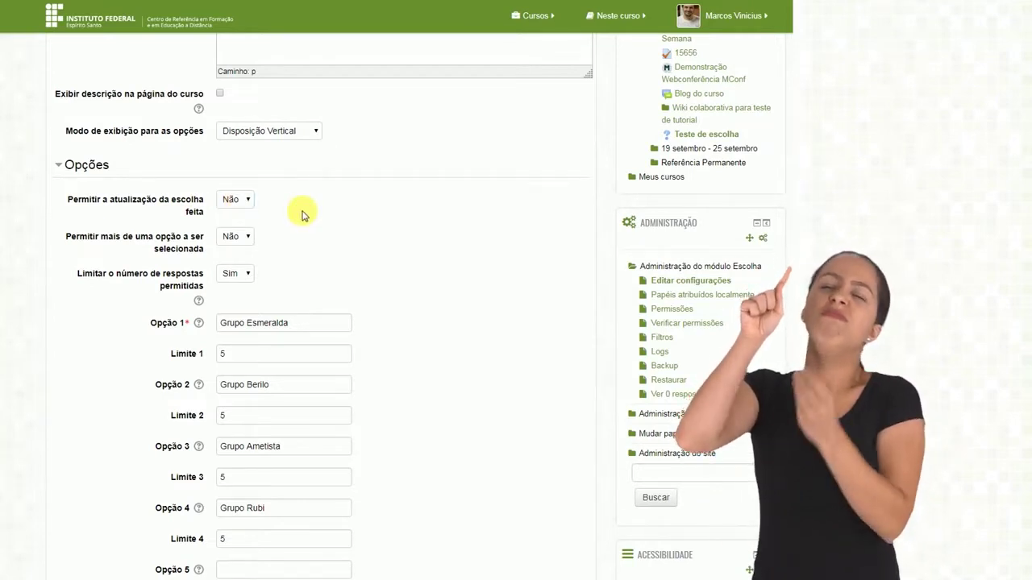
{"action": "left_click", "coordinate": [250, 237]}
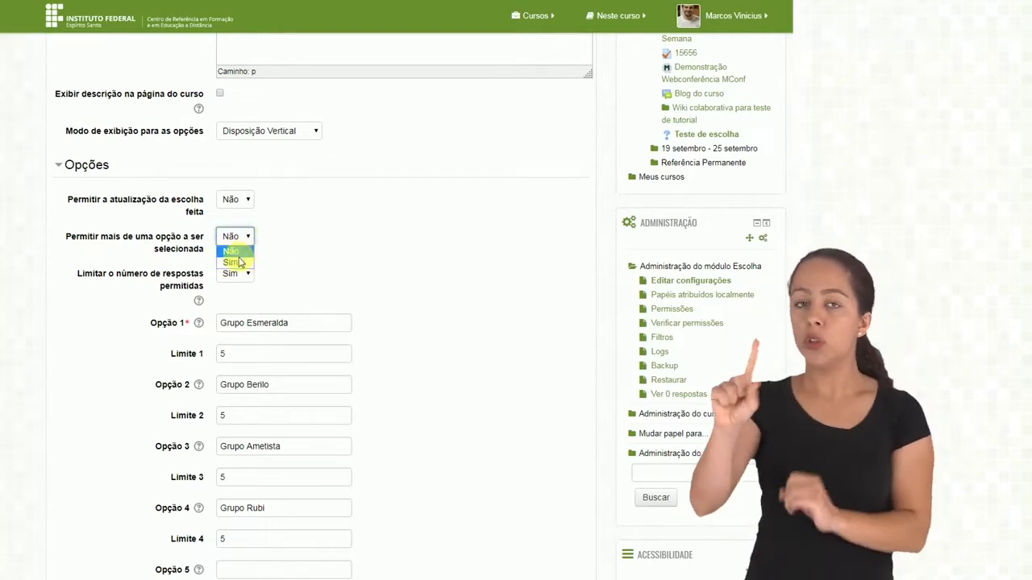
{"action": "left_click", "coordinate": [310, 240]}
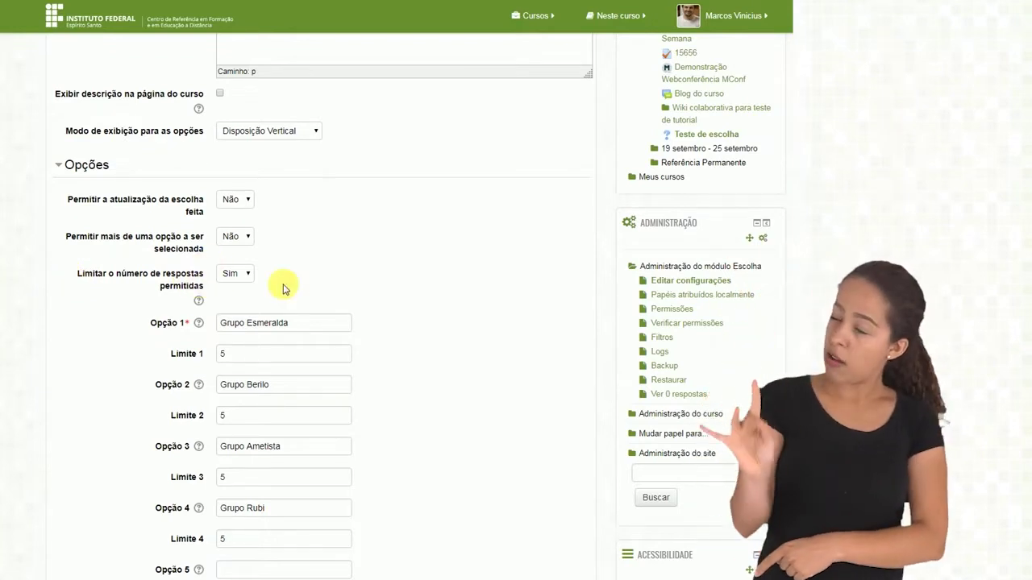
Set the response limit for the Grupo Esmeralda option to 5.
{"action": "scroll", "coordinate": [334, 279], "scroll_direction": "down", "scroll_amount": 2}
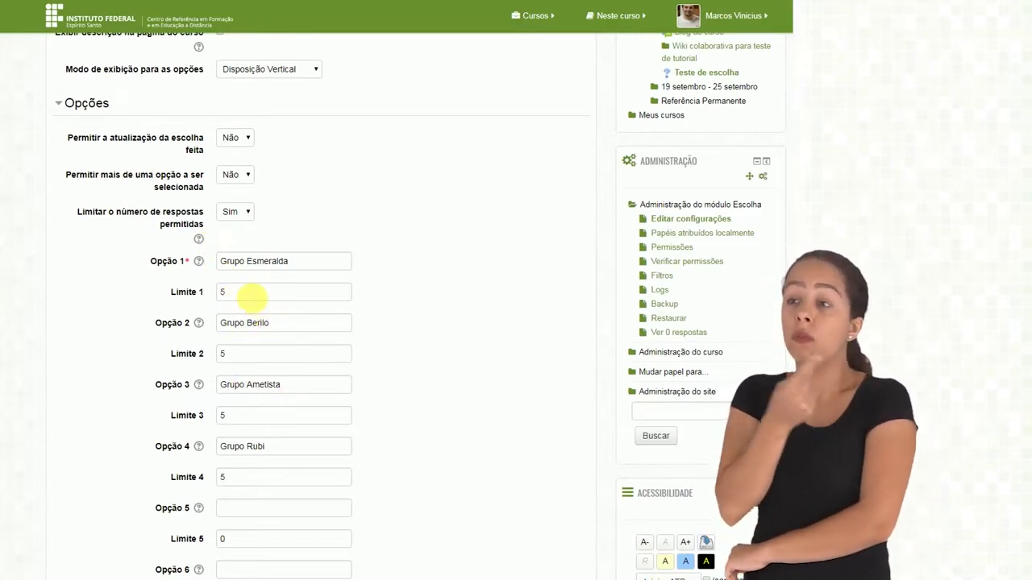
{"action": "left_click_drag", "start_coordinate": [249, 293], "coordinate": [222, 292]}
{"action": "key", "text": "BackSpace"}
{"action": "type", "text": "5"}
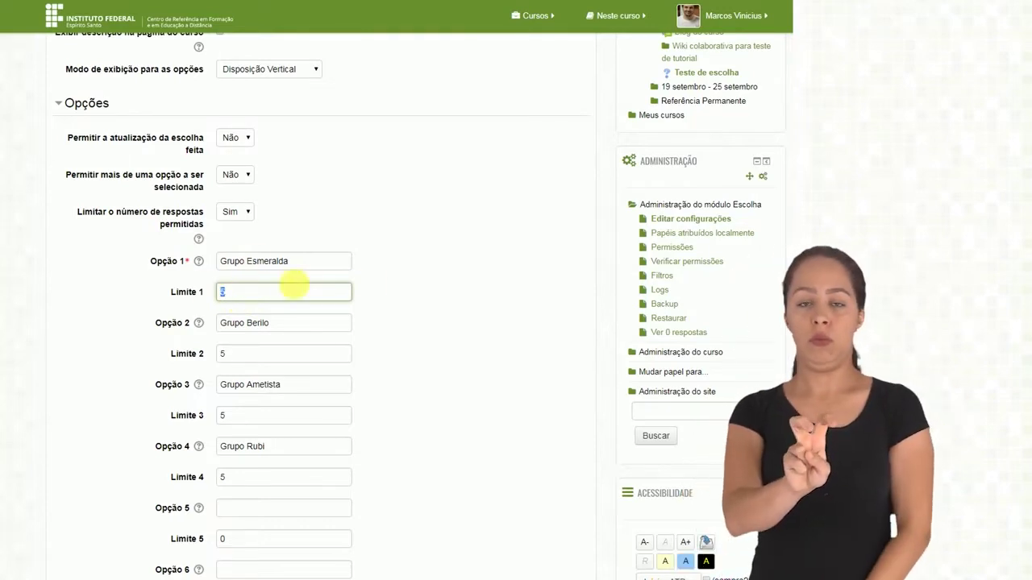
{"action": "left_click", "coordinate": [373, 286]}
Expand the Disponibilidade settings and try restricting responses to a set period, then remove the restriction.
{"action": "scroll", "coordinate": [373, 287], "scroll_direction": "down", "scroll_amount": 5}
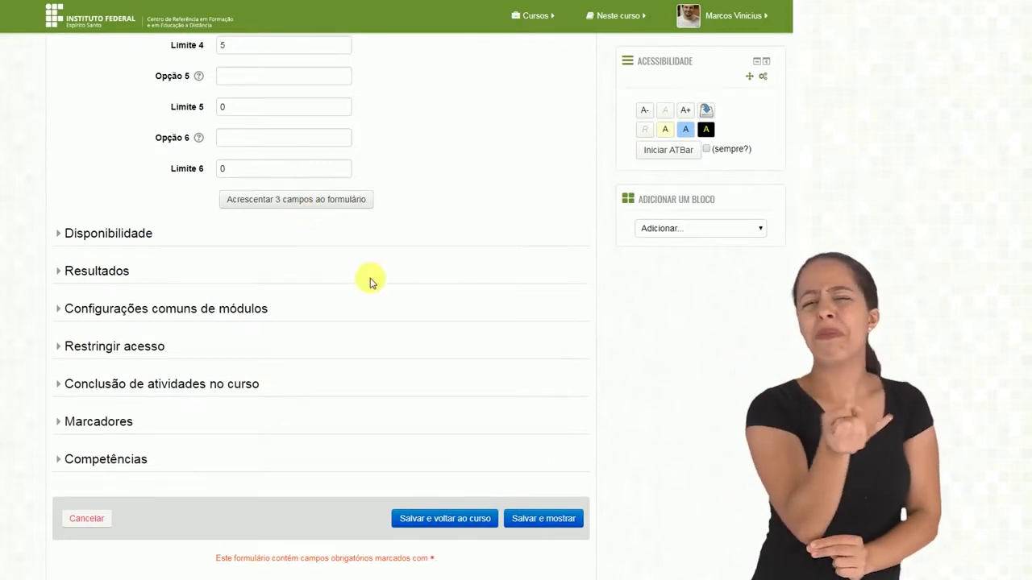
{"action": "scroll", "coordinate": [368, 281], "scroll_direction": "up", "scroll_amount": 3}
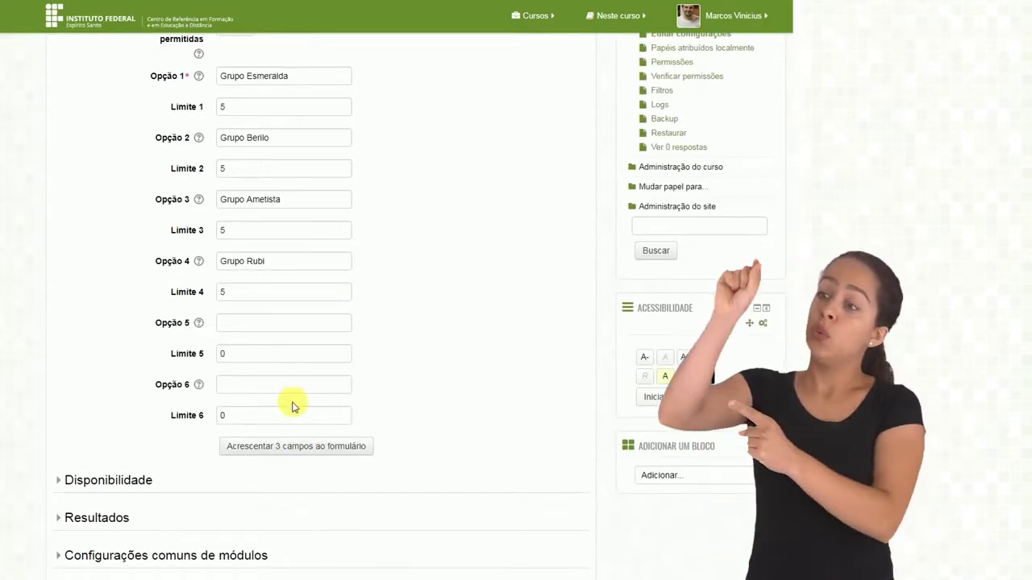
{"action": "scroll", "coordinate": [424, 419], "scroll_direction": "down", "scroll_amount": 2}
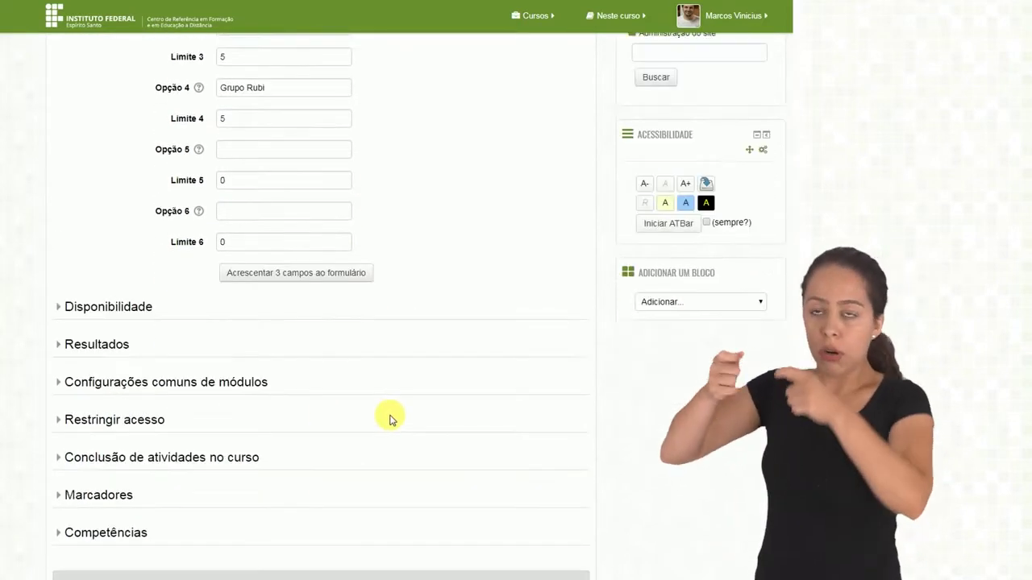
{"action": "left_click", "coordinate": [77, 296]}
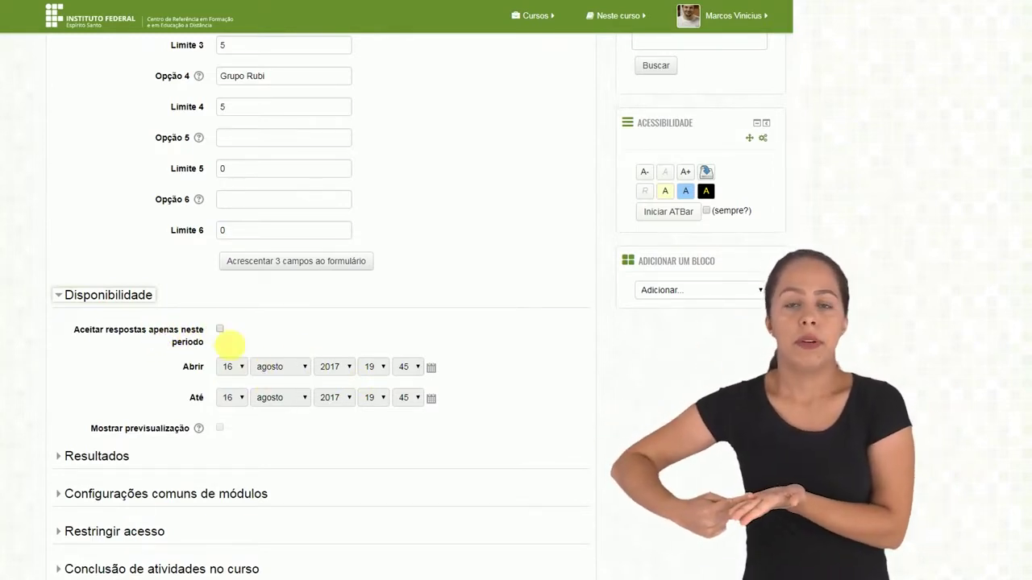
{"action": "left_click", "coordinate": [221, 330]}
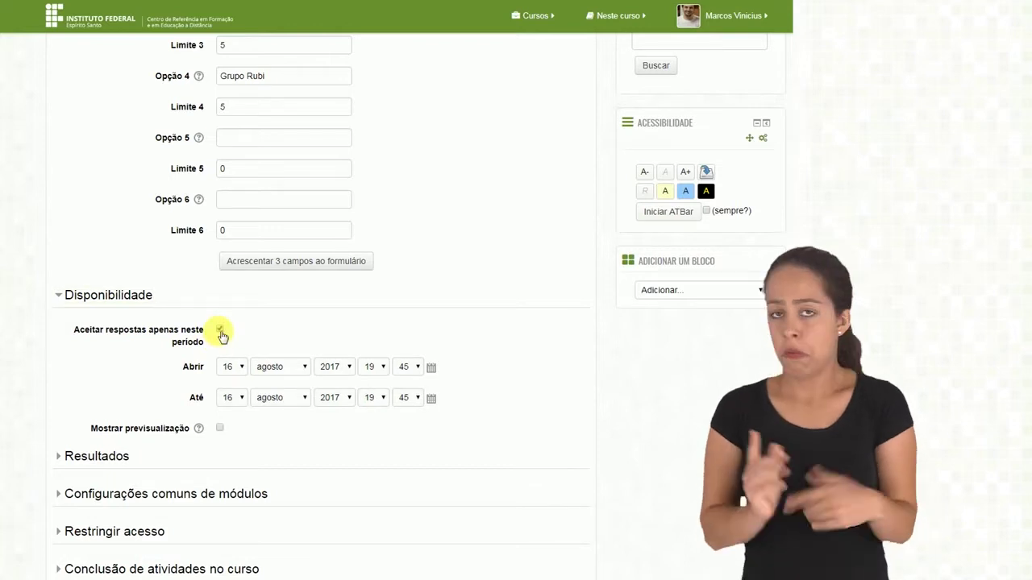
{"action": "left_click", "coordinate": [221, 331]}
Expand the Resultados settings and examine the options for publishing results and the related response period restriction.
{"action": "left_click", "coordinate": [77, 455]}
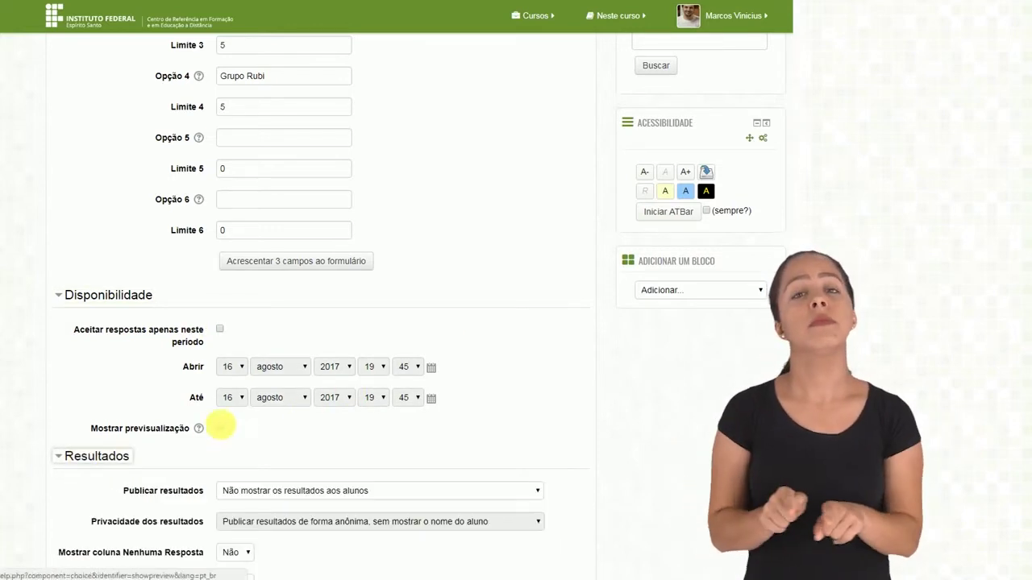
{"action": "scroll", "coordinate": [210, 428], "scroll_direction": "down", "scroll_amount": 3}
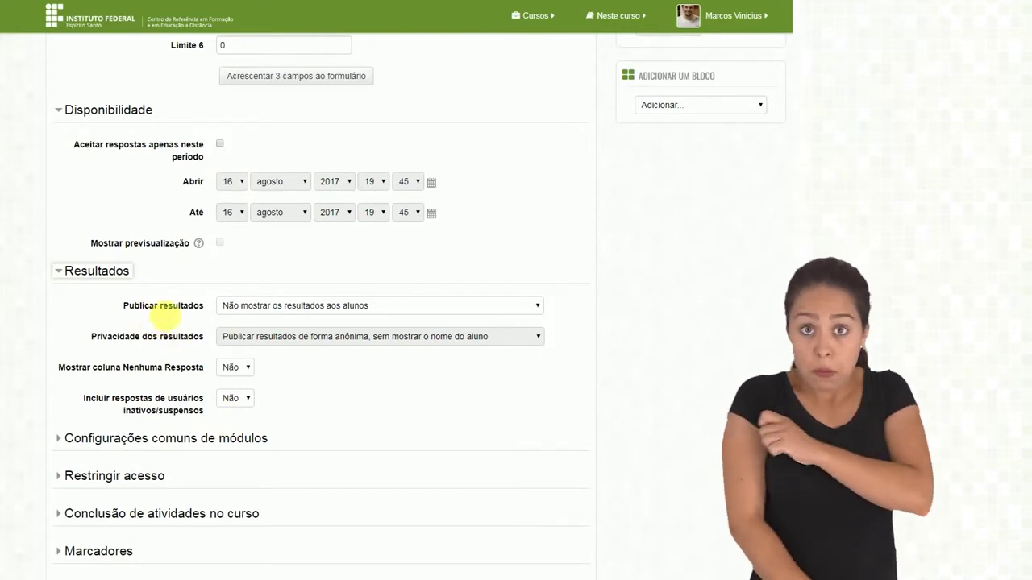
{"action": "left_click", "coordinate": [293, 313]}
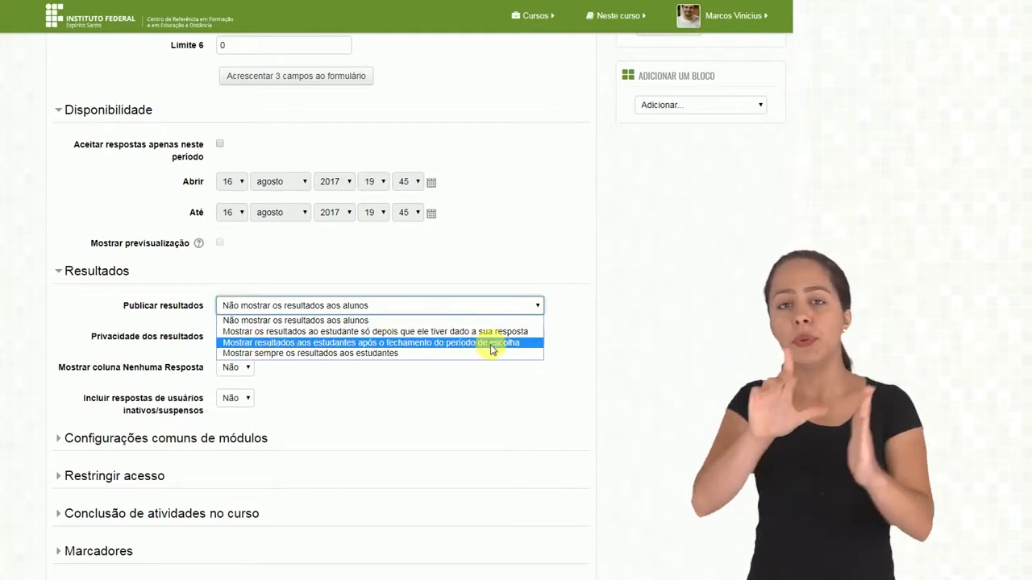
{"action": "left_click", "coordinate": [220, 145]}
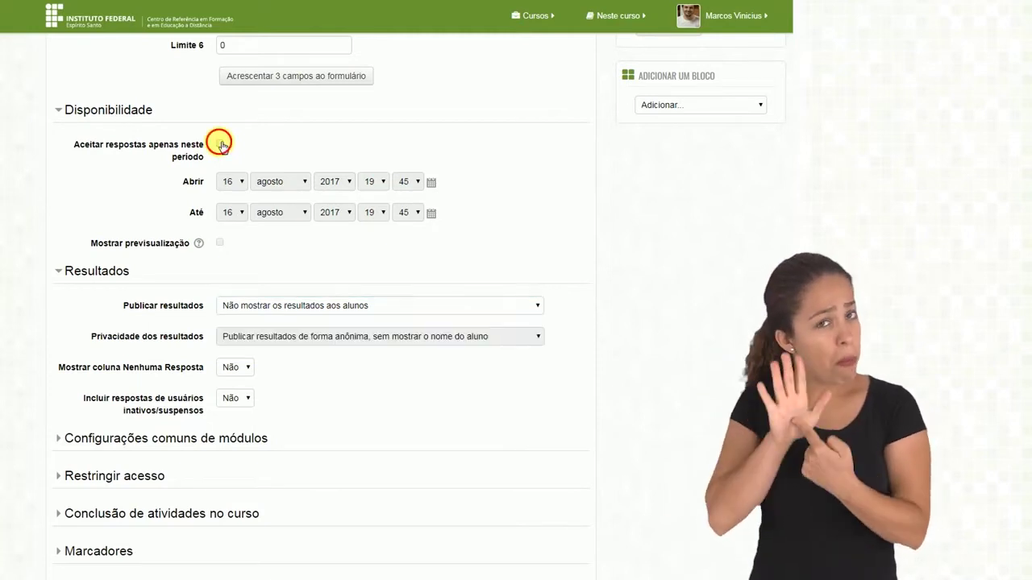
{"action": "left_click", "coordinate": [221, 144]}
{"action": "left_click", "coordinate": [363, 306]}
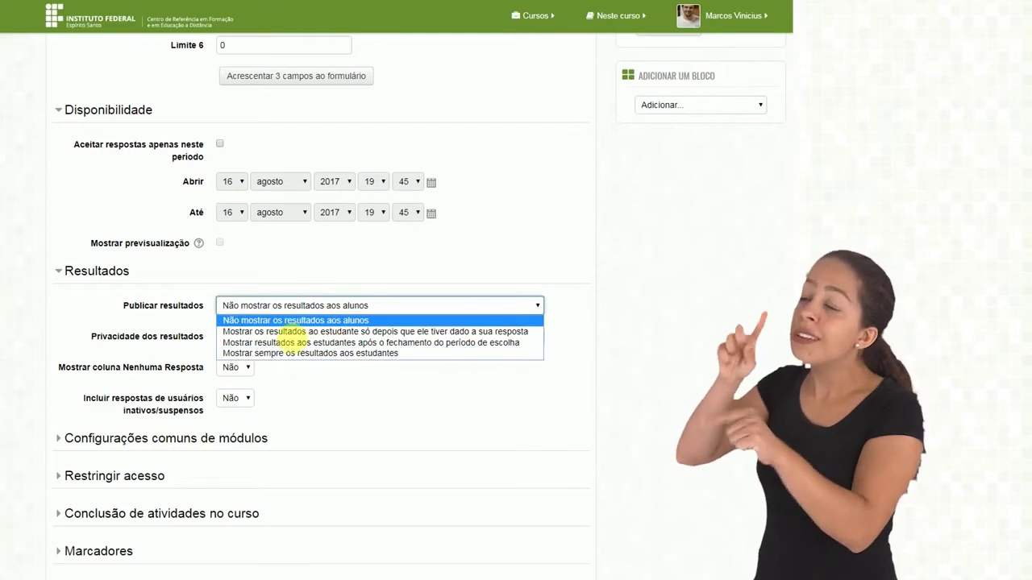
{"action": "left_click", "coordinate": [300, 273]}
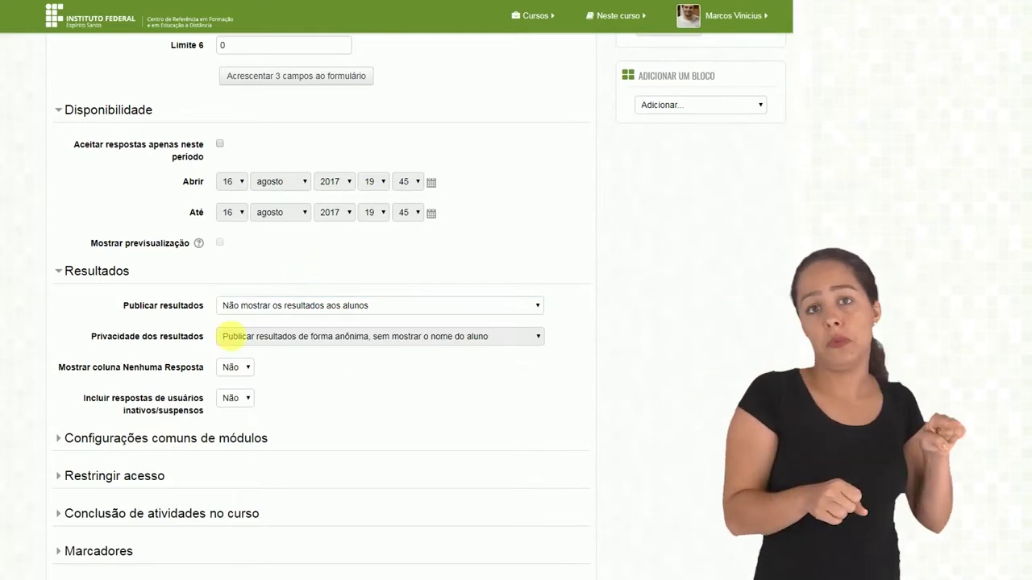
Try publishing results only after the student responds, check the privacy options, and restore Não mostrar os resultados aos alunos.
{"action": "left_click", "coordinate": [264, 313]}
{"action": "left_click", "coordinate": [260, 329]}
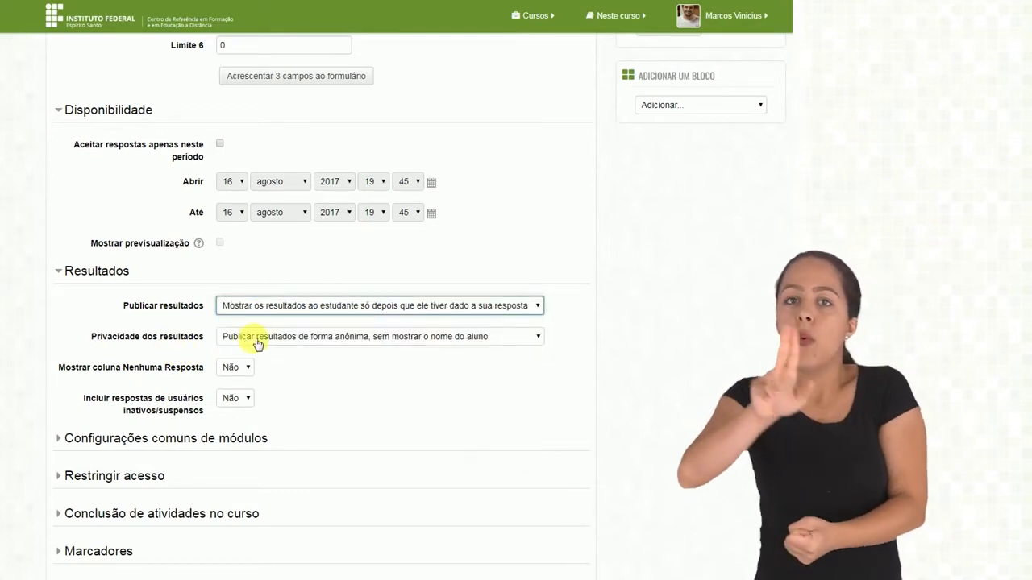
{"action": "left_click", "coordinate": [373, 339]}
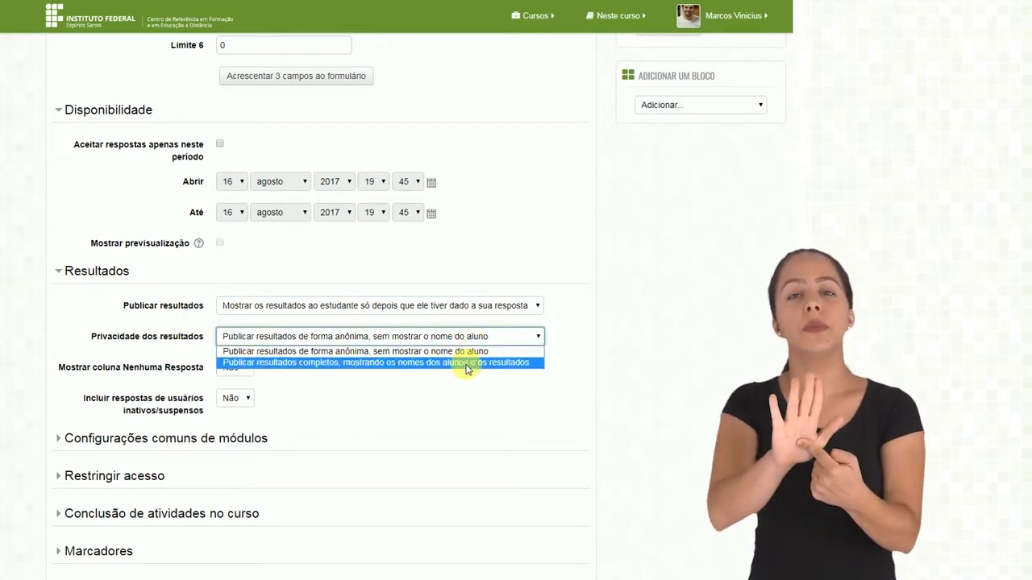
{"action": "left_click", "coordinate": [407, 400]}
{"action": "left_click", "coordinate": [341, 308]}
{"action": "left_click", "coordinate": [305, 316]}
{"action": "left_click", "coordinate": [295, 284]}
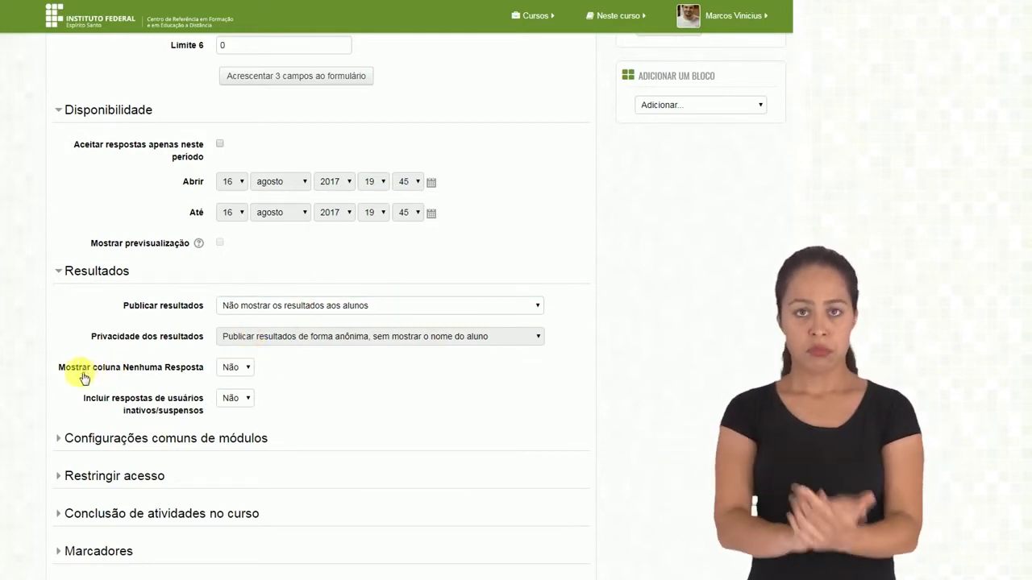
Check the setting for the Nenhuma Resposta column, then save the choice activity and display it.
{"action": "left_click", "coordinate": [233, 368]}
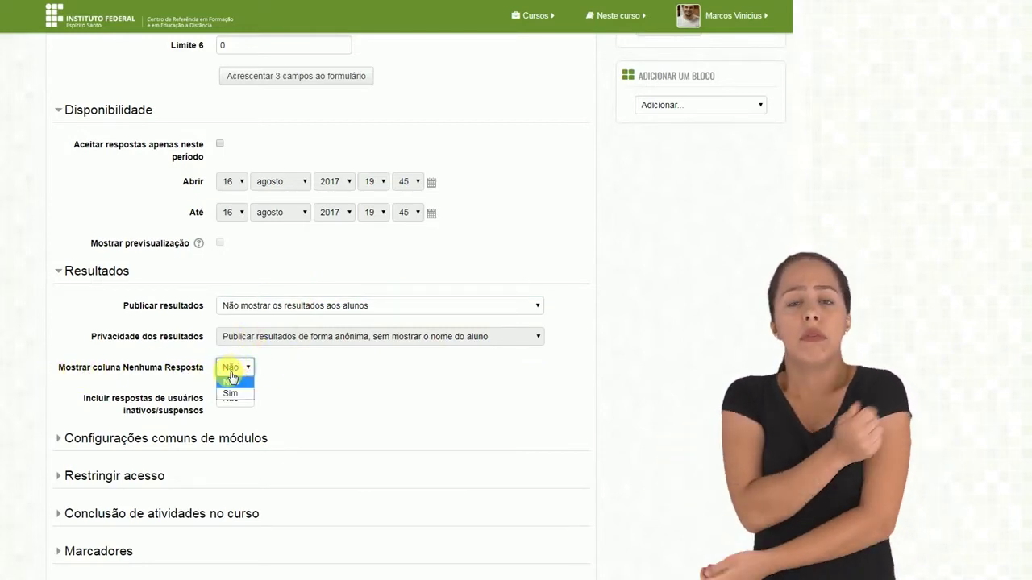
{"action": "left_click", "coordinate": [314, 377]}
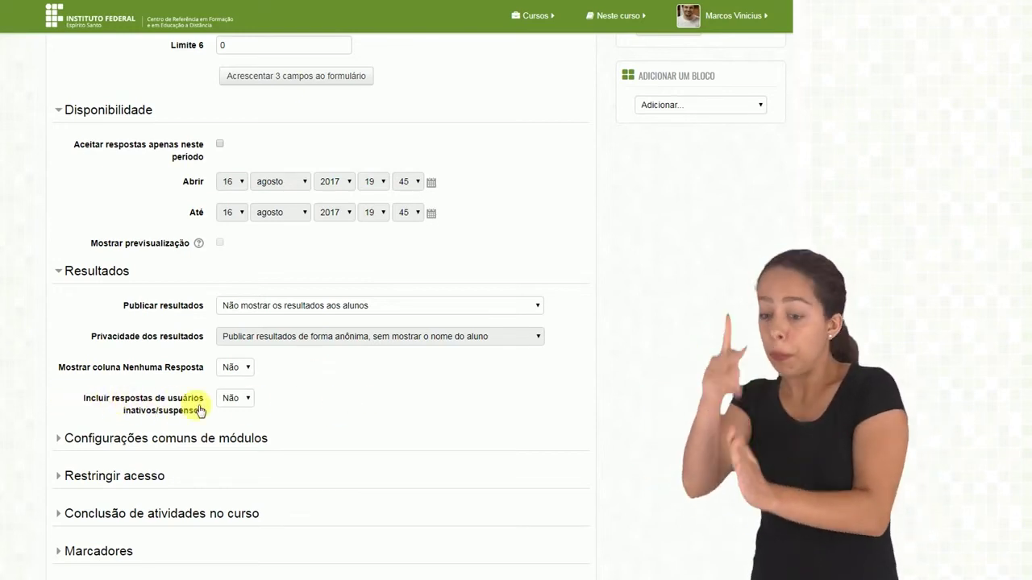
{"action": "scroll", "coordinate": [352, 411], "scroll_direction": "down", "scroll_amount": 2}
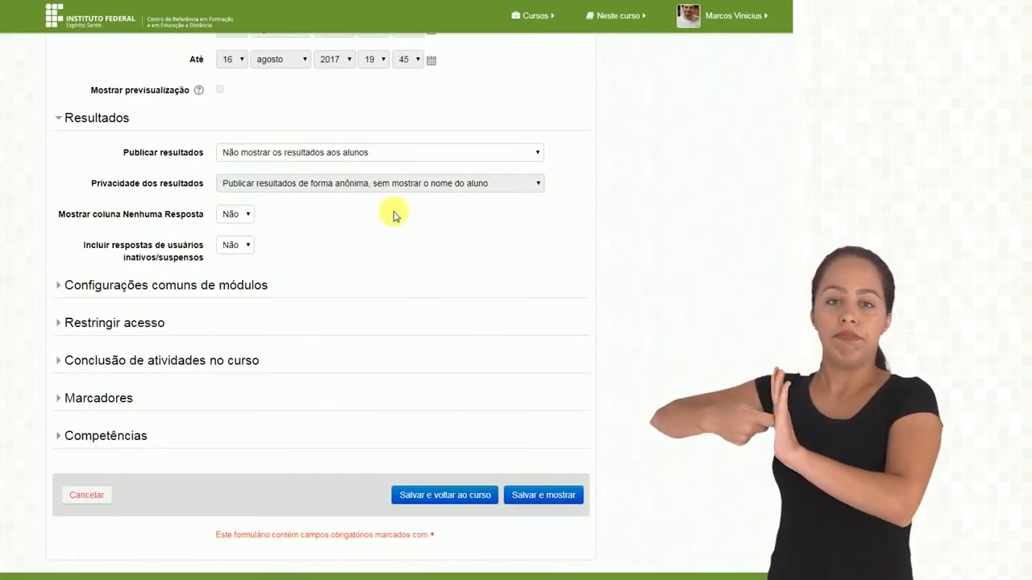
{"action": "left_click", "coordinate": [532, 495]}
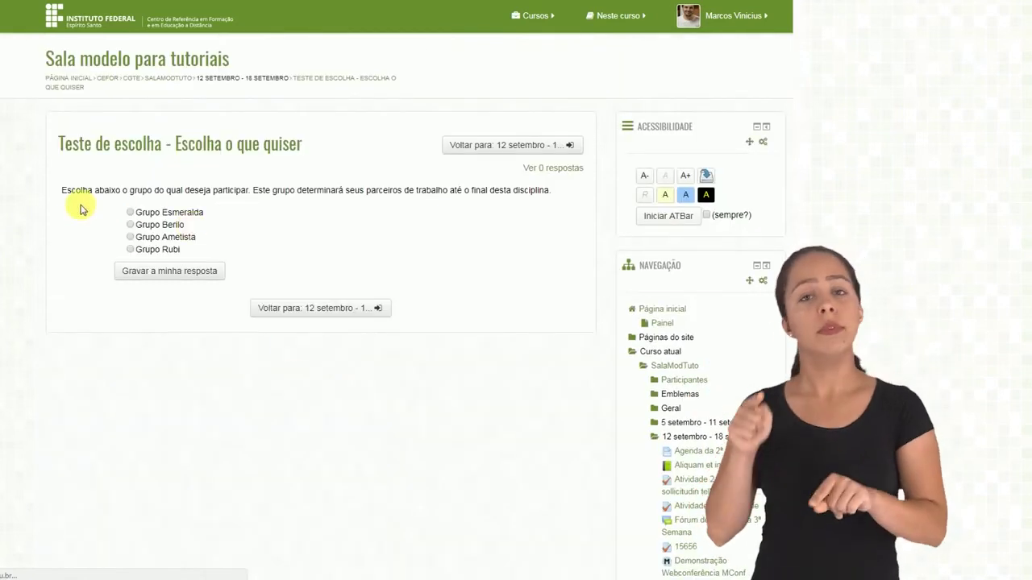
Select Grupo Berilo as the response in the choice activity.
{"action": "left_click", "coordinate": [150, 226]}
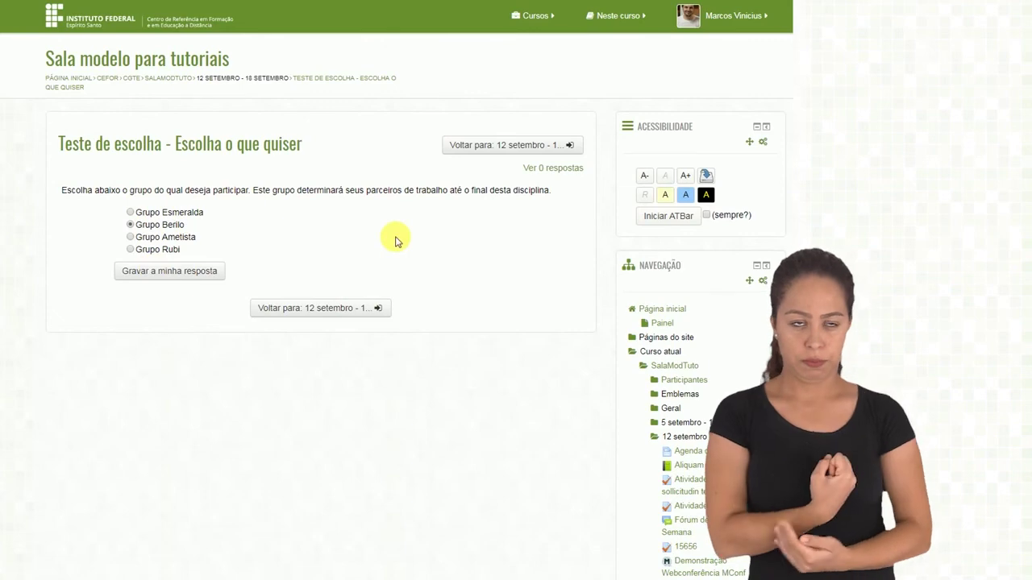